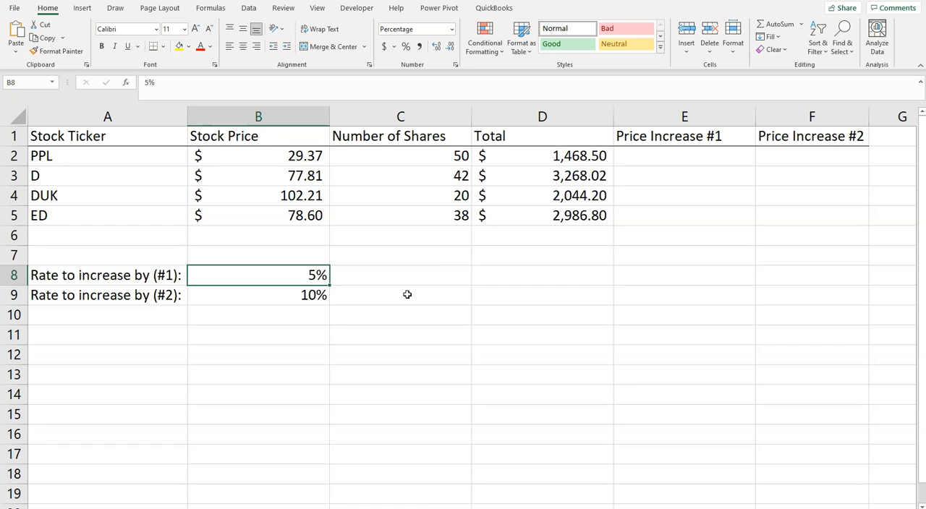
Enter the formula =D2*(1+B8) in cell E2 to calculate the first price increase for PPL
{"action": "left_click", "coordinate": [631, 160]}
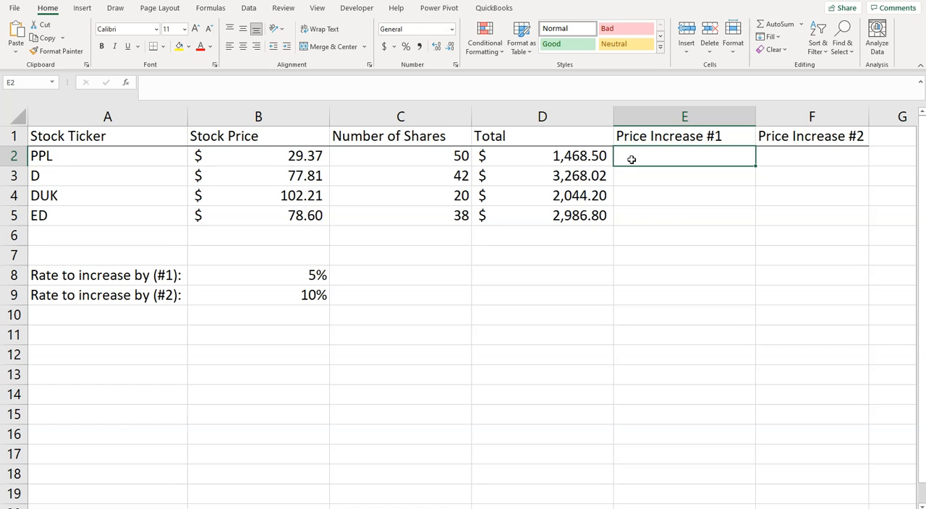
{"action": "type", "text": "="}
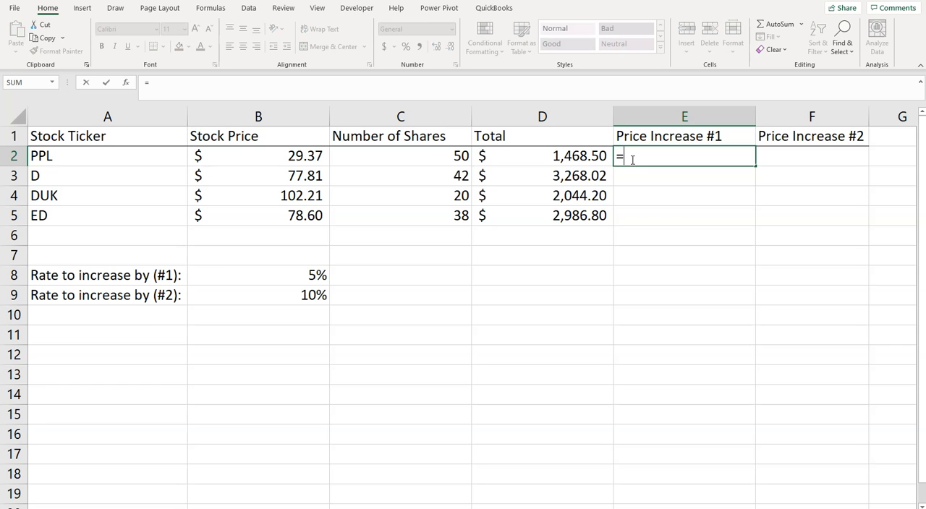
{"action": "left_click", "coordinate": [589, 152]}
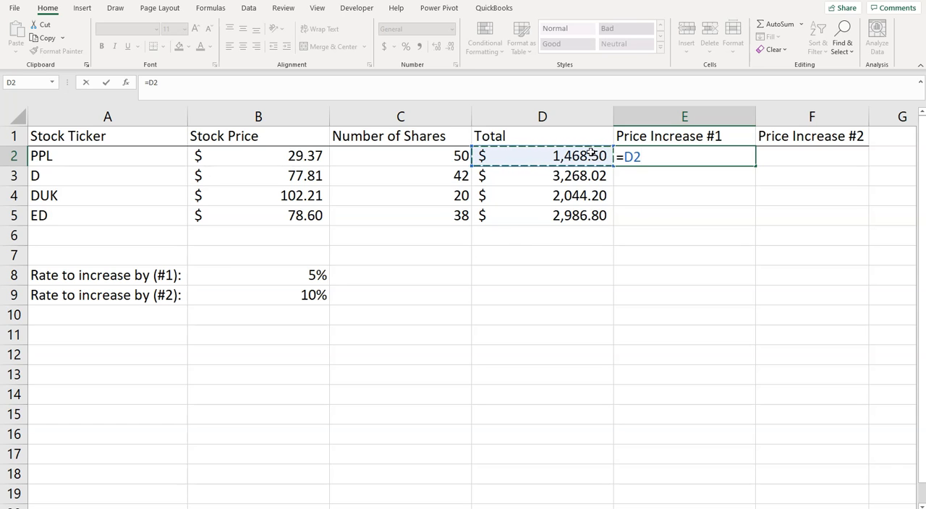
{"action": "type", "text": "*"}
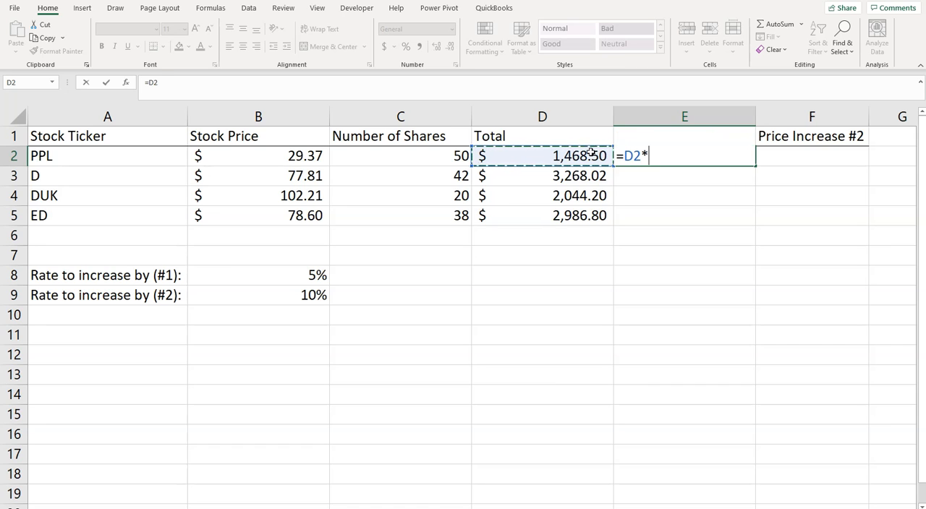
{"action": "type", "text": "("}
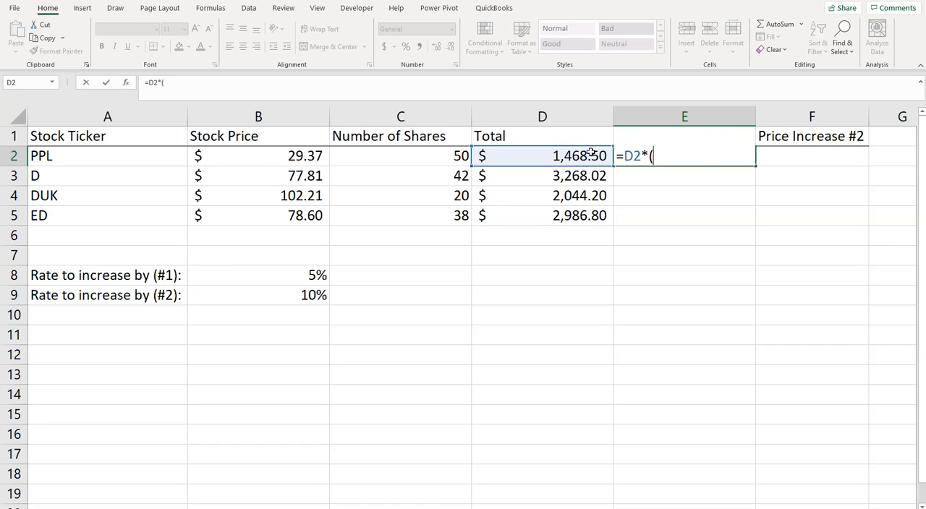
{"action": "type", "text": "1+"}
{"action": "left_click", "coordinate": [285, 273]}
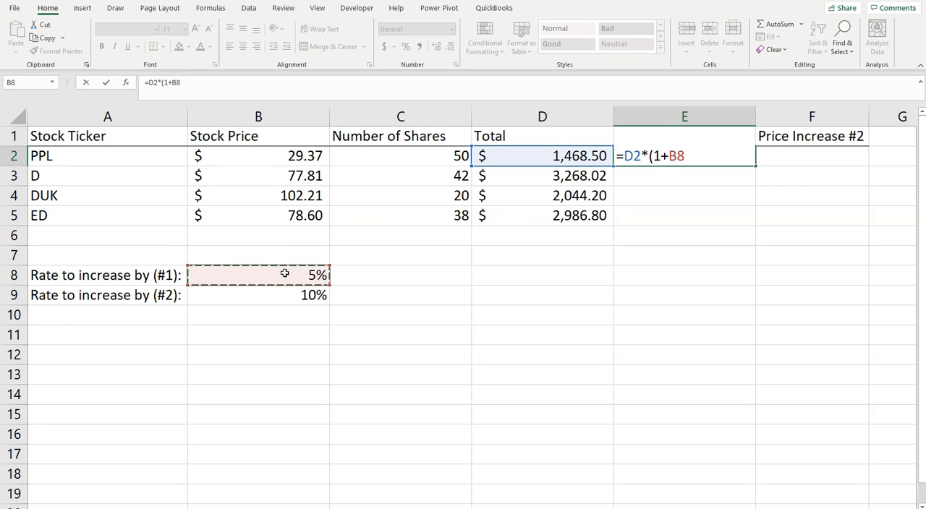
{"action": "type", "text": ")"}
{"action": "key", "text": "Return"}
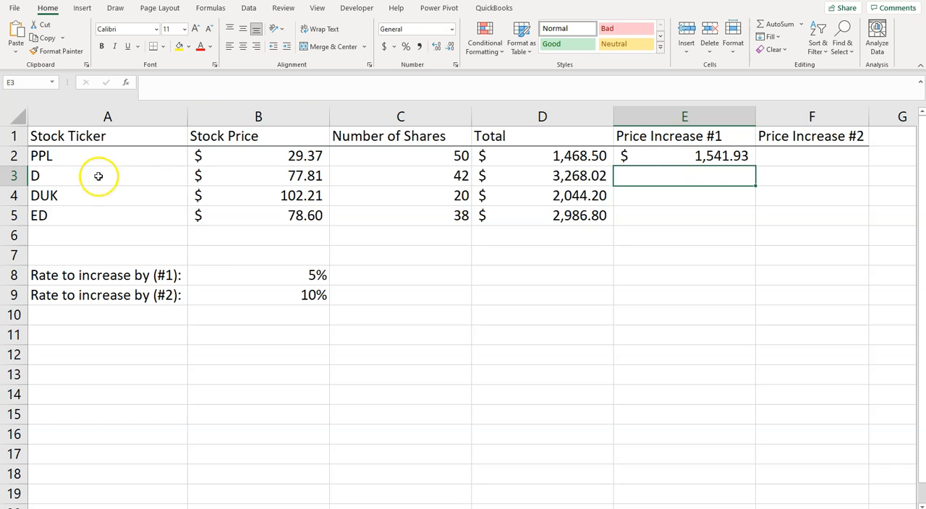
Fill the formula in E2 down through E5 for the remaining stocks
{"action": "left_click", "coordinate": [726, 156]}
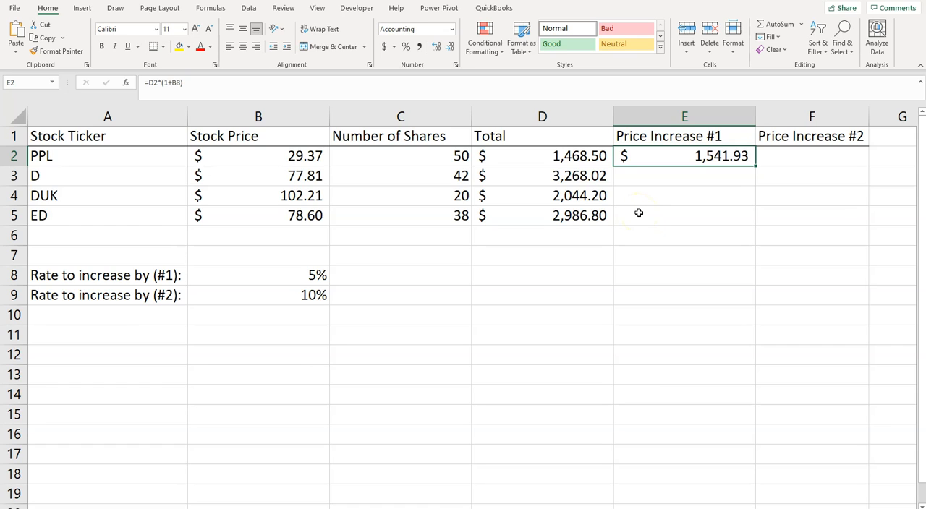
{"action": "left_click", "coordinate": [755, 165]}
{"action": "left_click_drag", "start_coordinate": [755, 165], "coordinate": [756, 219]}
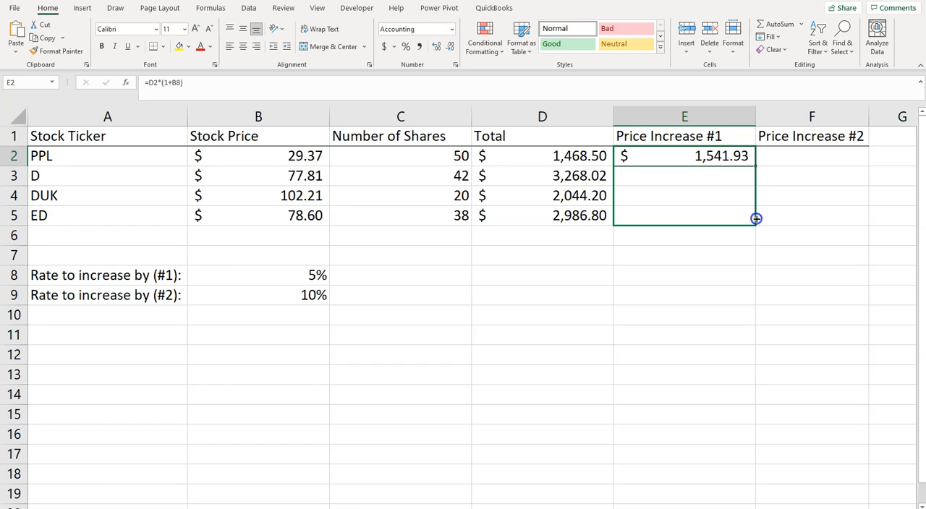
{"action": "left_click_drag", "start_coordinate": [757, 218], "coordinate": [756, 218]}
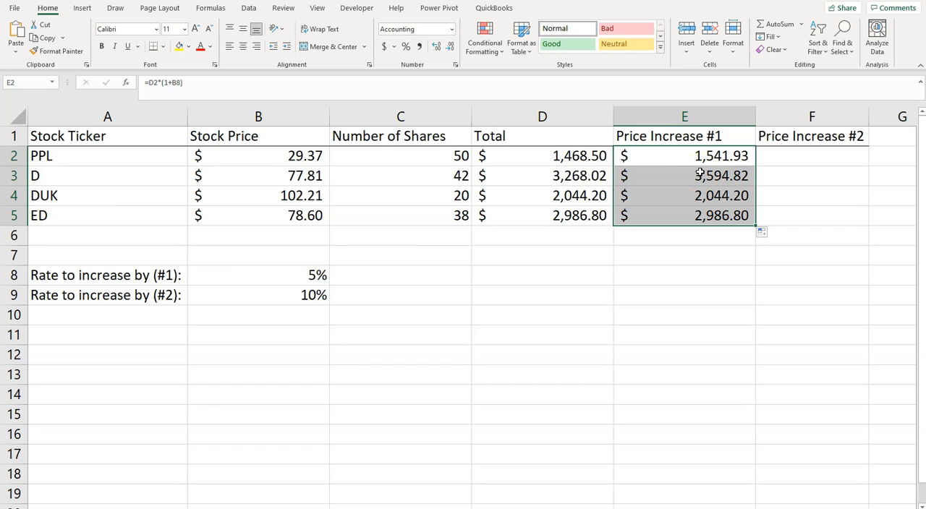
Examine the formulas in E2 through E5 to see which total and rate cells each one references
{"action": "left_click", "coordinate": [653, 156]}
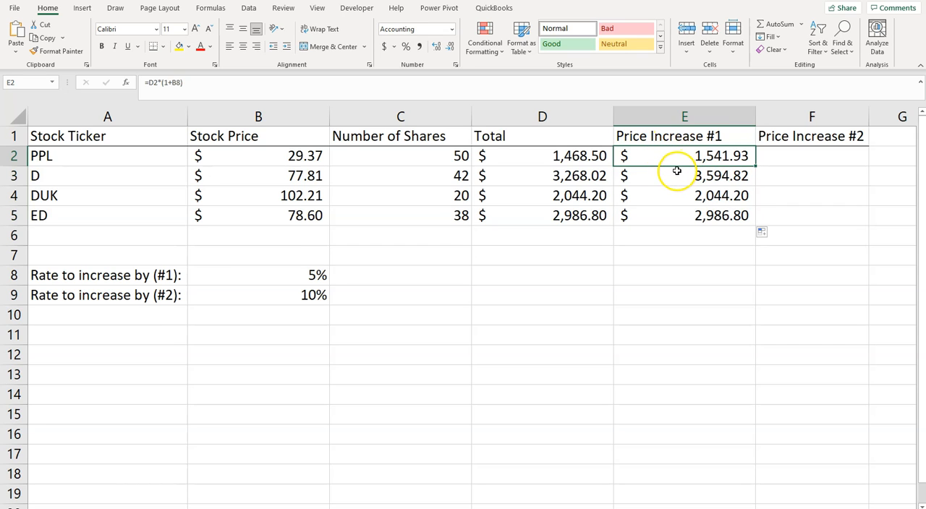
{"action": "left_click", "coordinate": [677, 172]}
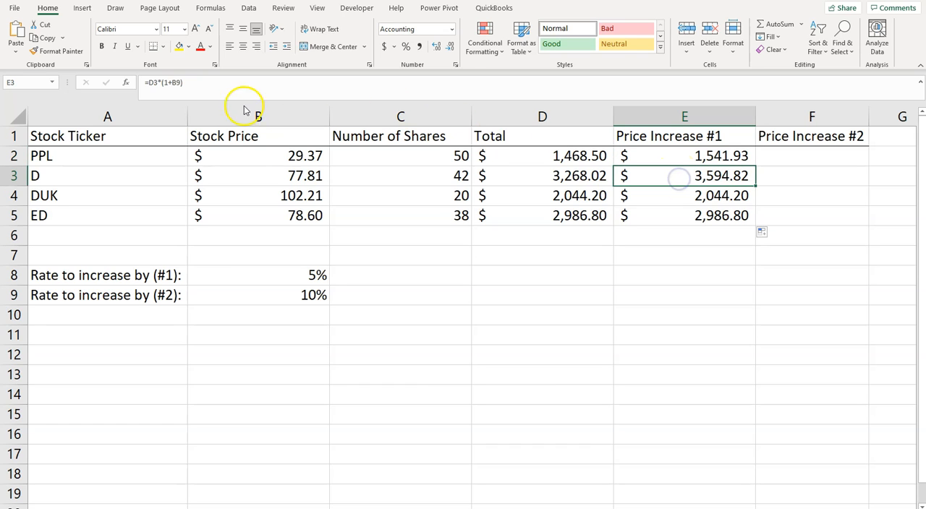
{"action": "left_click", "coordinate": [177, 86]}
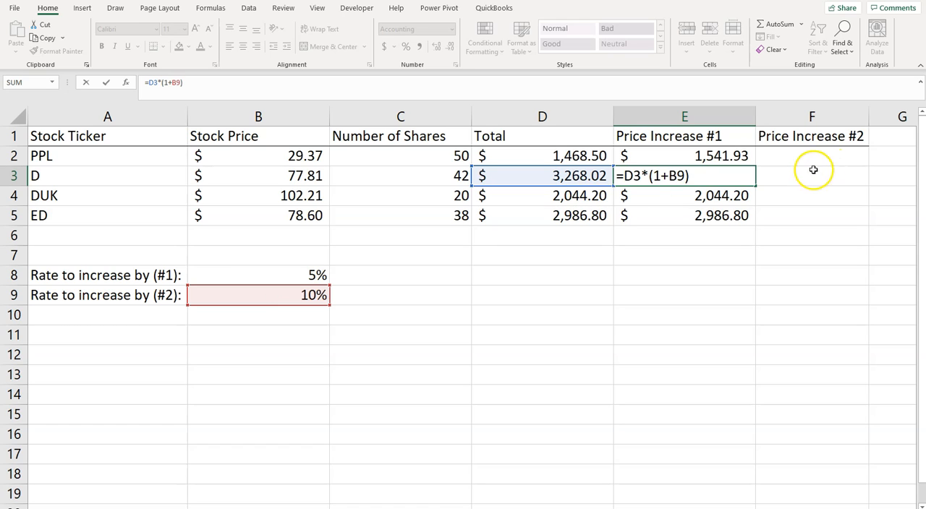
{"action": "key", "text": "ctrl+Return"}
{"action": "left_click", "coordinate": [685, 195]}
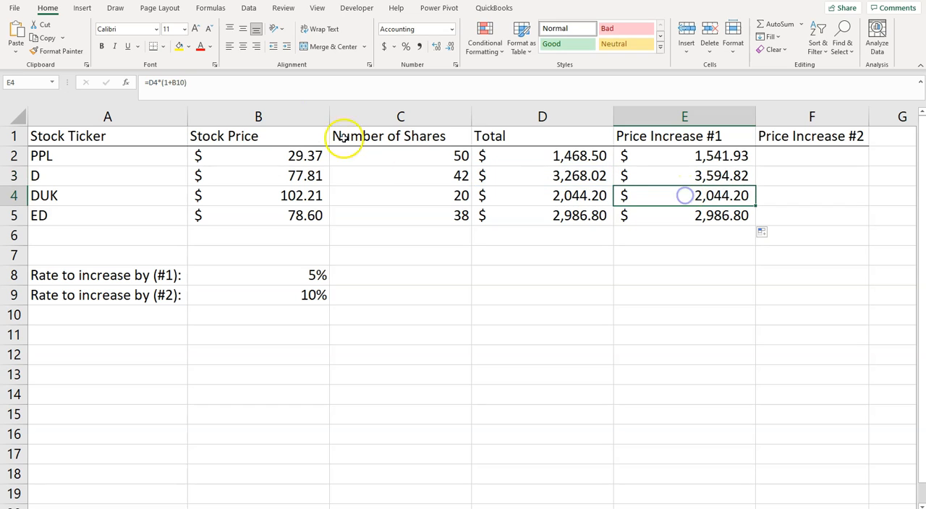
{"action": "left_click", "coordinate": [184, 83]}
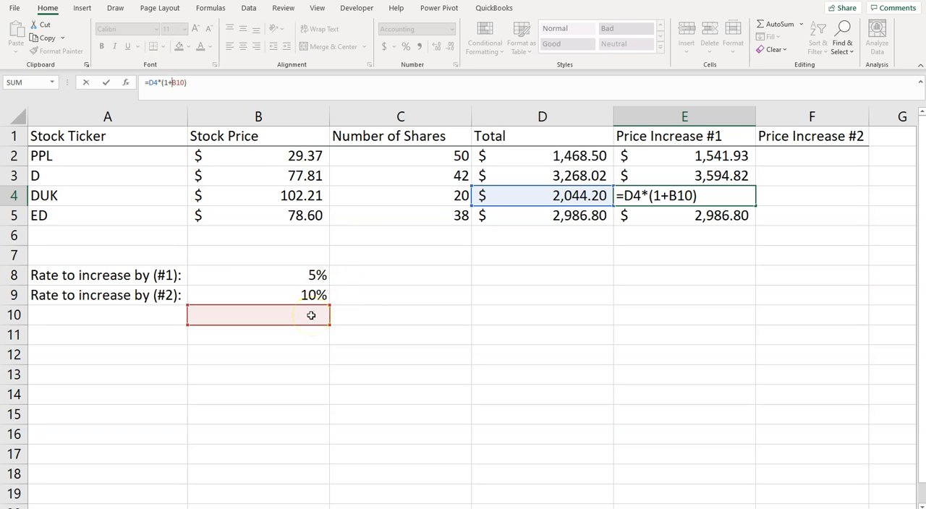
{"action": "key", "text": "ctrl+Return"}
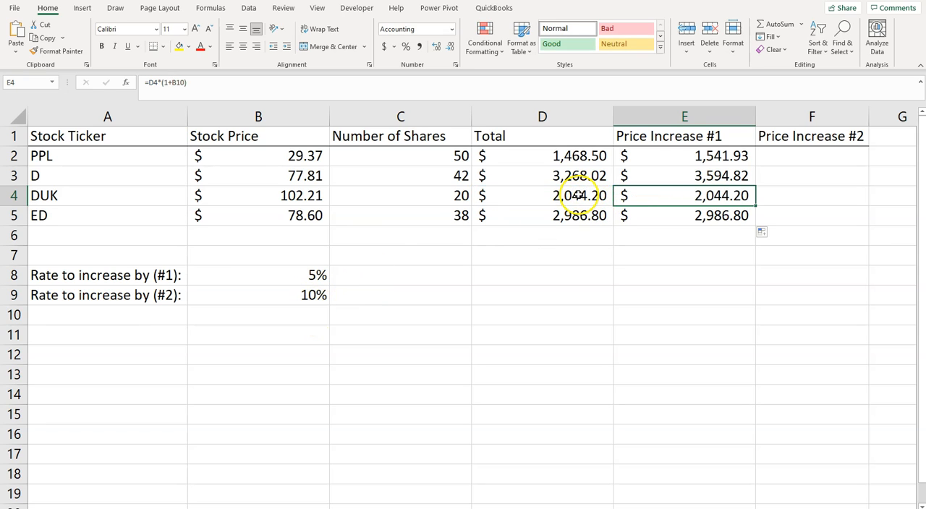
{"action": "left_click", "coordinate": [584, 189]}
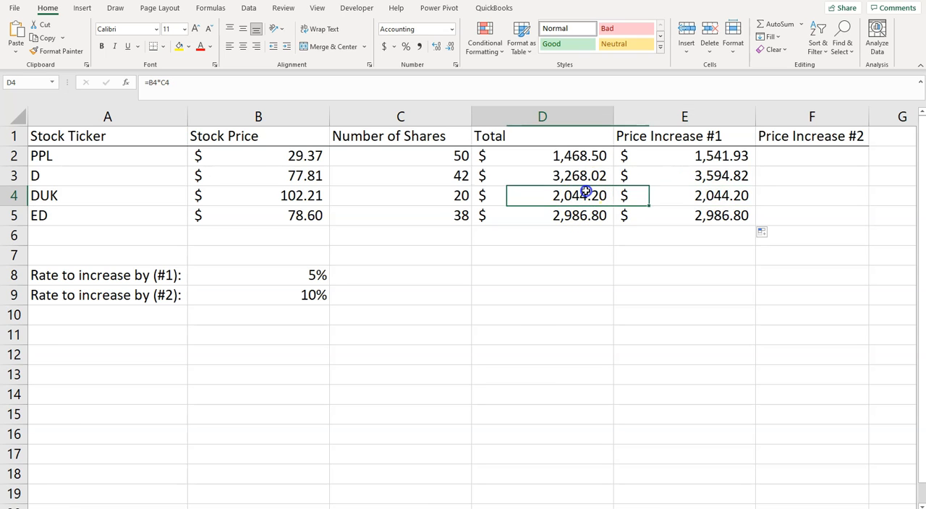
{"action": "left_click", "coordinate": [705, 215]}
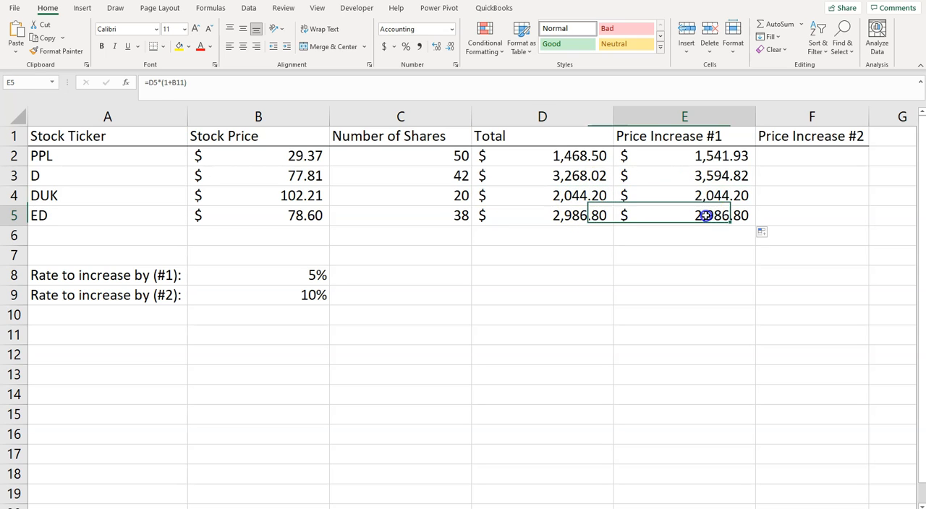
{"action": "left_click", "coordinate": [158, 83]}
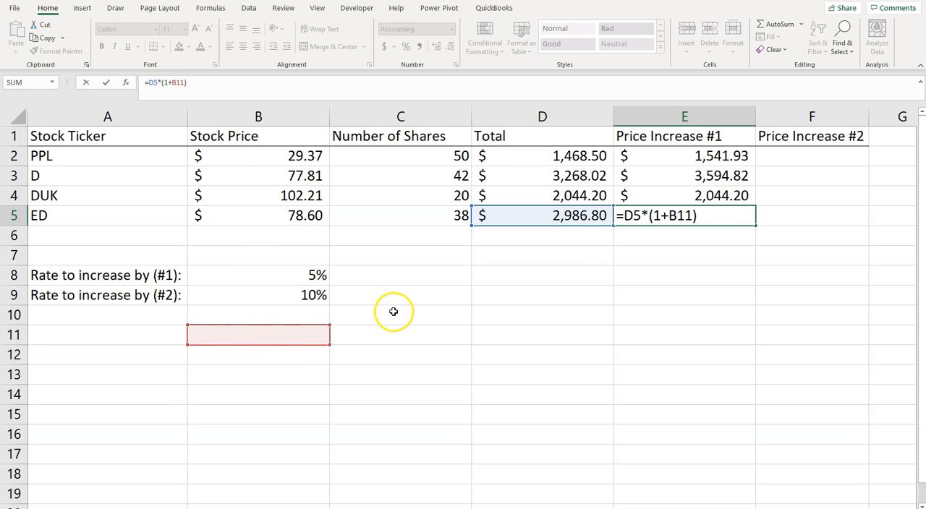
{"action": "key", "text": "Escape"}
Make the rate reference in E2 absolute so the formula is =D2*(1+$B$8)
{"action": "left_click", "coordinate": [697, 156]}
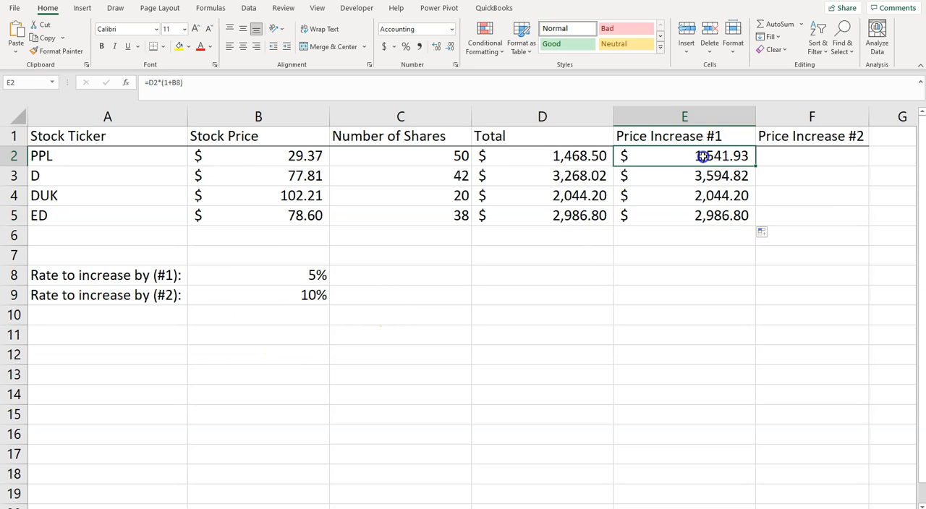
{"action": "left_click", "coordinate": [175, 83]}
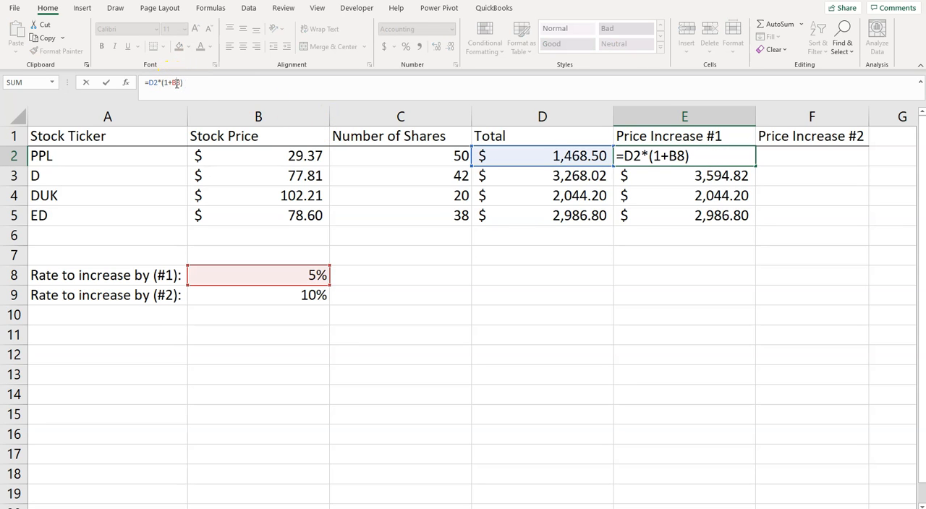
{"action": "left_click", "coordinate": [176, 84]}
{"action": "type", "text": "$"}
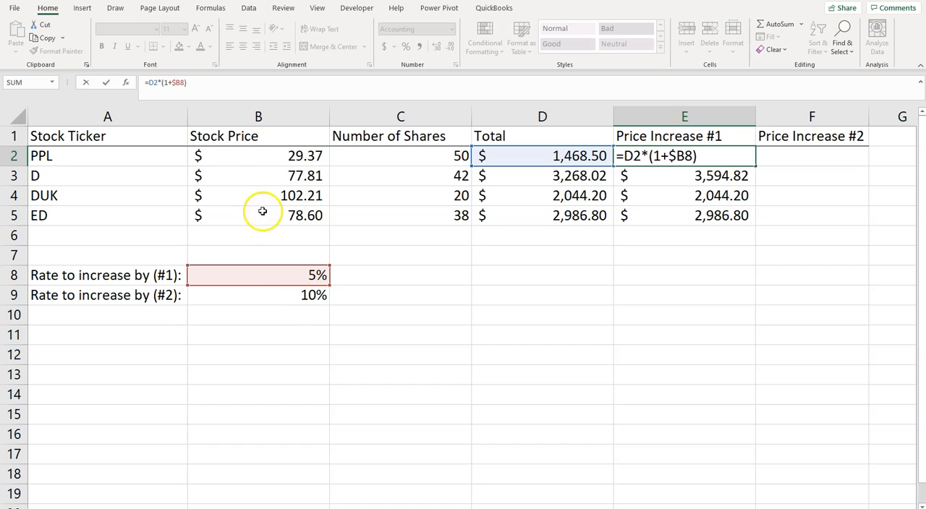
{"action": "left_click", "coordinate": [179, 78]}
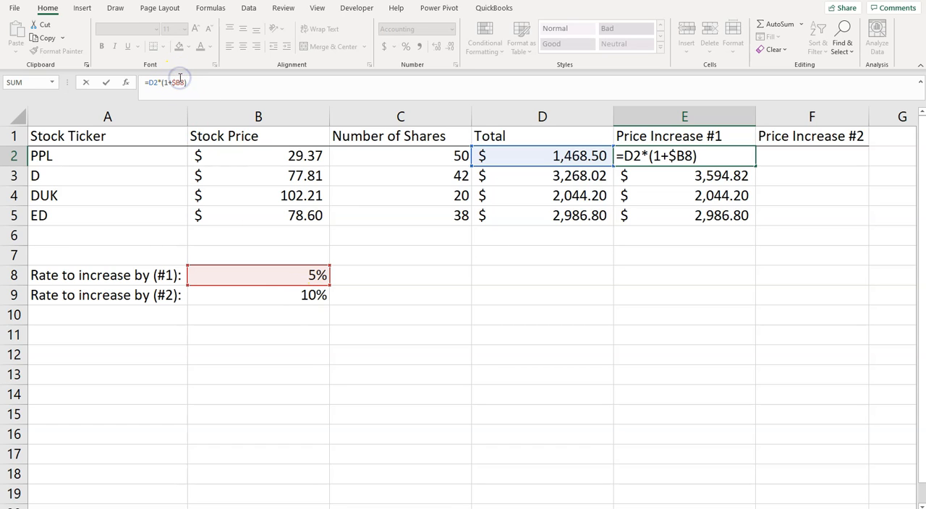
{"action": "type", "text": "$"}
{"action": "left_click", "coordinate": [202, 82]}
{"action": "key", "text": "Return"}
Fill the absolute-reference formula from E2 down through E5 and check the cells referenced by E4
{"action": "left_click", "coordinate": [680, 159]}
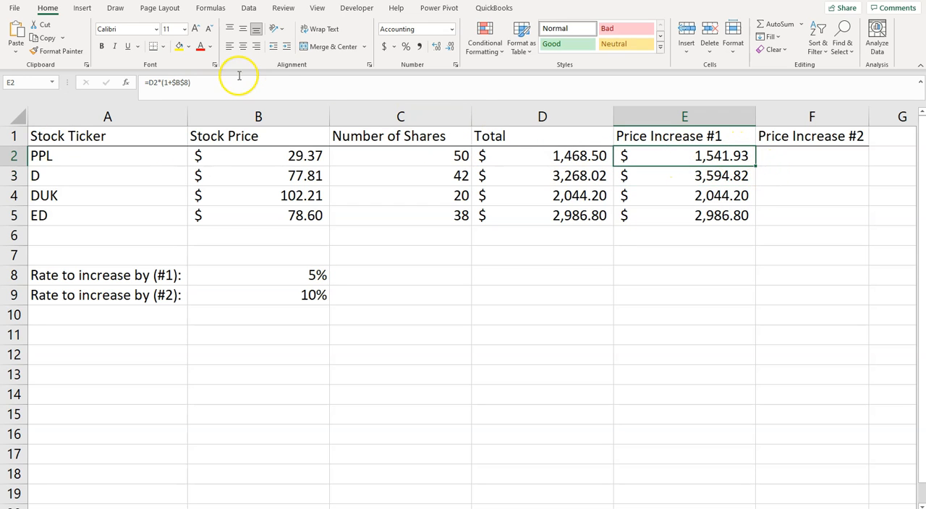
{"action": "left_click_drag", "start_coordinate": [760, 178], "coordinate": [757, 215]}
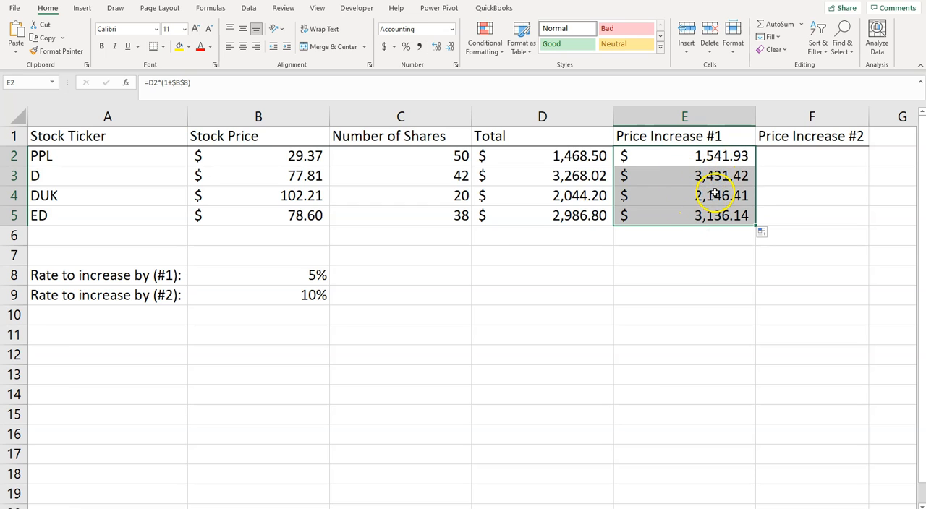
{"action": "left_click", "coordinate": [715, 194]}
{"action": "left_click", "coordinate": [181, 83]}
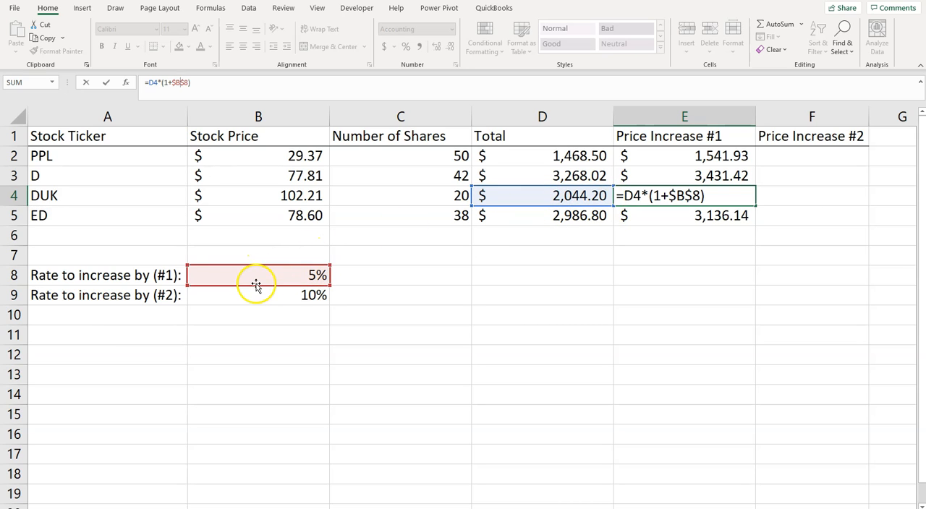
{"action": "key", "text": "ctrl+Return"}
Fill the formulas from E2:E5 across into F2:F5 and inspect the cells referenced by F2
{"action": "left_click_drag", "start_coordinate": [738, 158], "coordinate": [832, 228]}
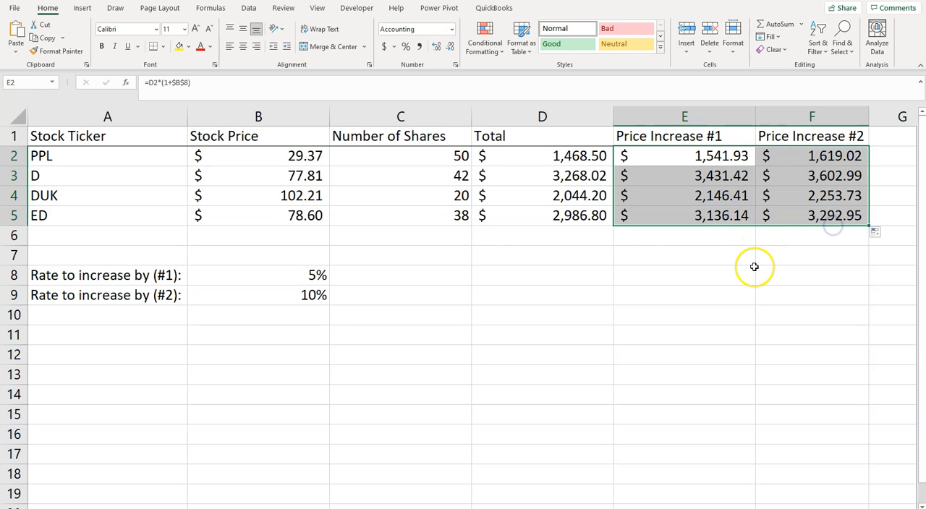
{"action": "left_click", "coordinate": [825, 155]}
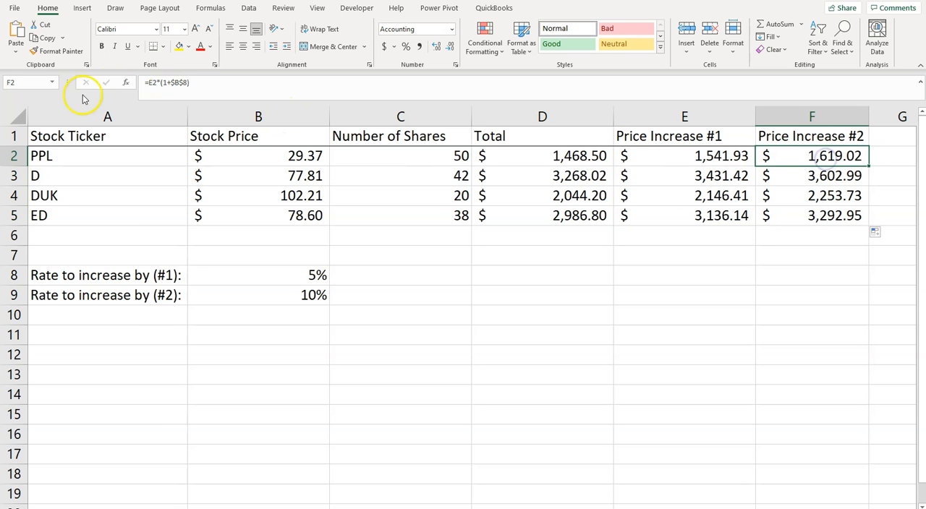
{"action": "left_click", "coordinate": [189, 82]}
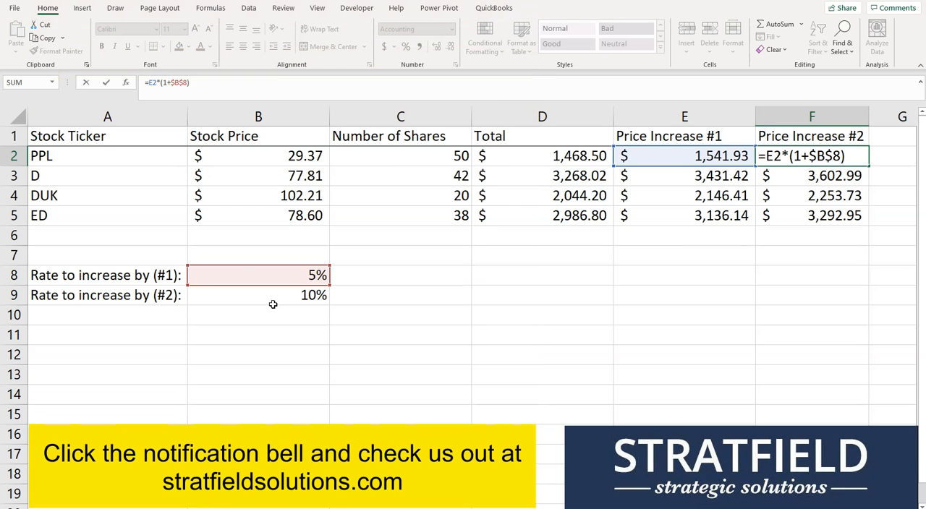
{"action": "left_click", "coordinate": [774, 308]}
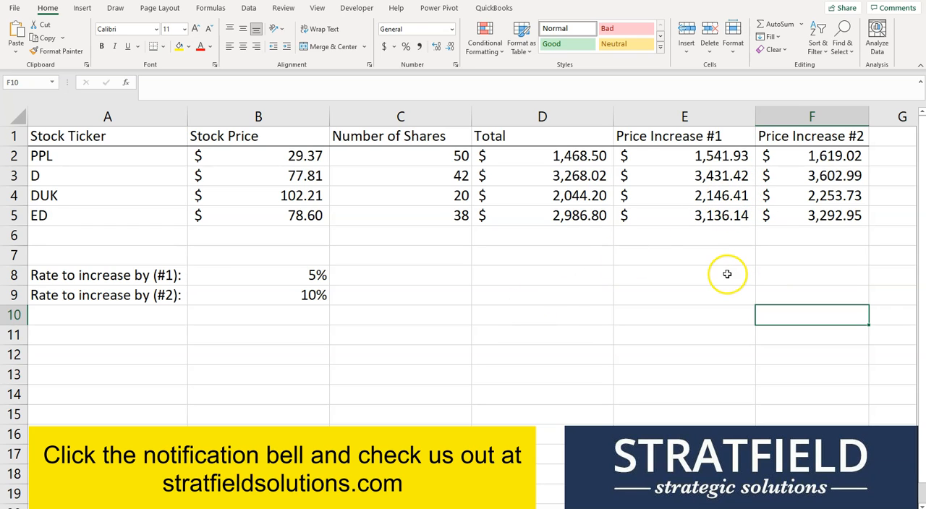
{"action": "left_click", "coordinate": [280, 280]}
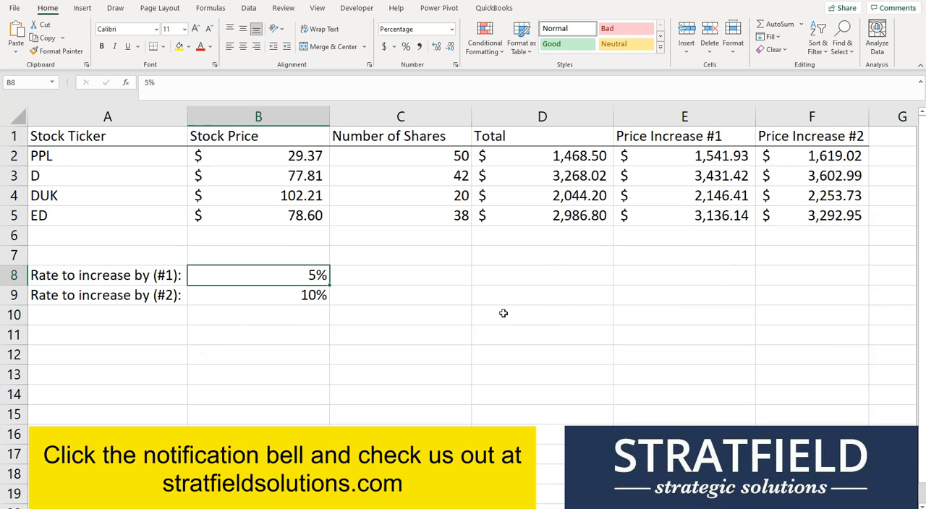